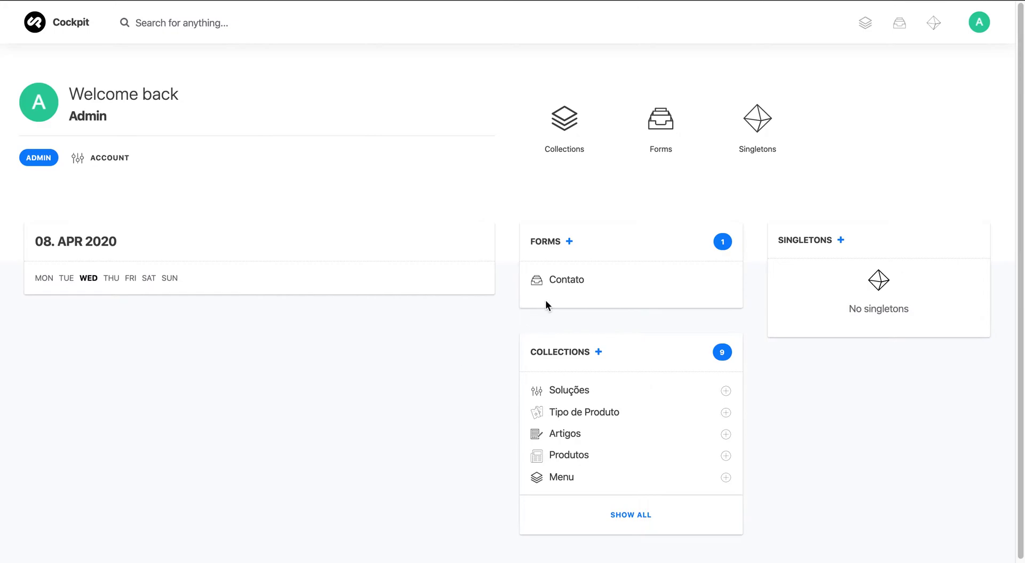
- Create a new form named contact2, labelled 'contact 2', described 'description to youtube'
{"action": "left_click", "coordinate": [569, 241]}
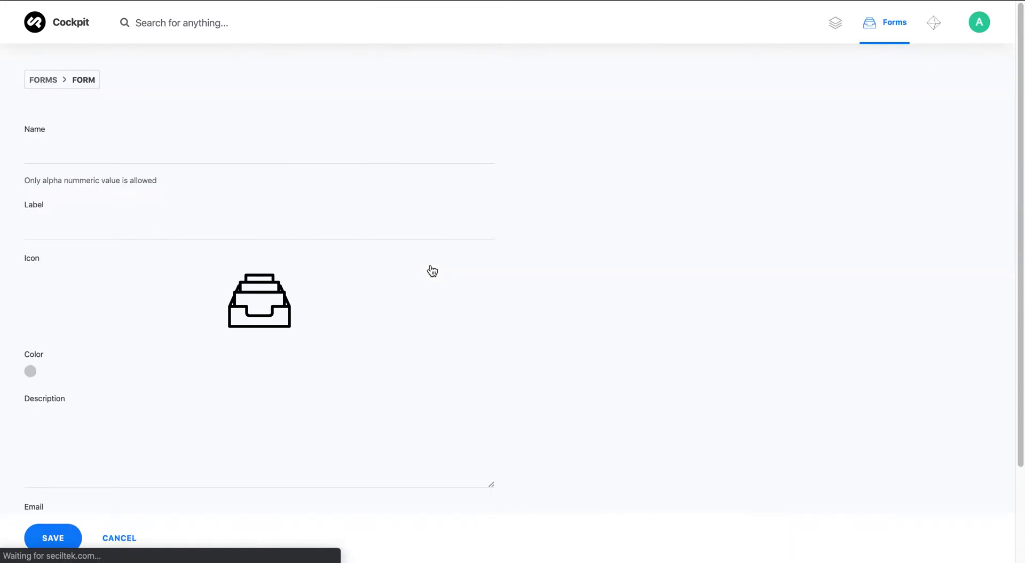
{"action": "left_click", "coordinate": [327, 152]}
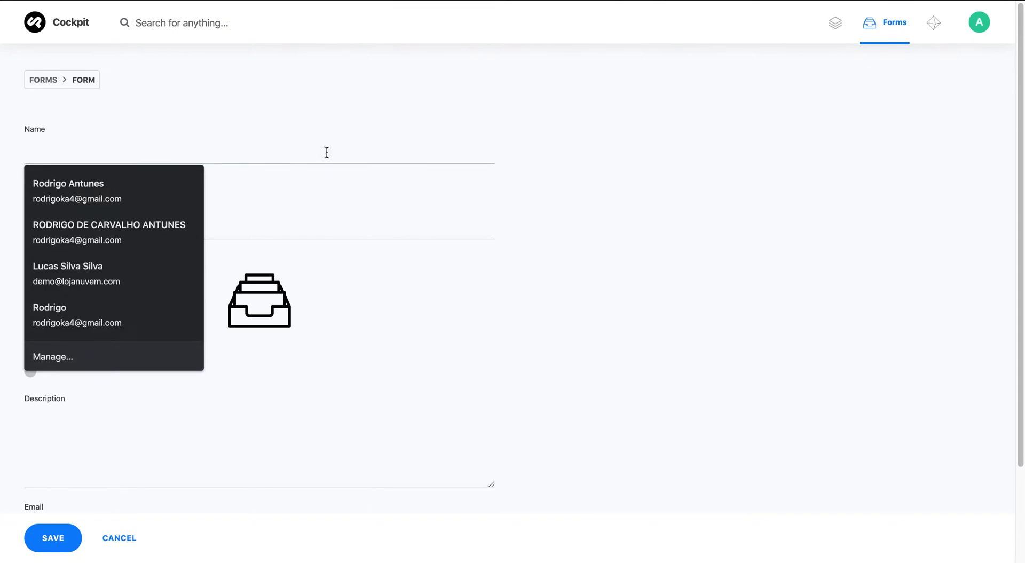
{"action": "type", "text": "contact2"}
{"action": "left_click", "coordinate": [286, 225]}
{"action": "type", "text": "contact 2"}
{"action": "left_click", "coordinate": [140, 434]}
{"action": "type", "text": "description to youtube"}
- Set the form's notification email to the saved SMTP mailbox address
{"action": "scroll", "coordinate": [70, 493], "scroll_direction": "down", "scroll_amount": 1}
{"action": "left_click", "coordinate": [71, 492]}
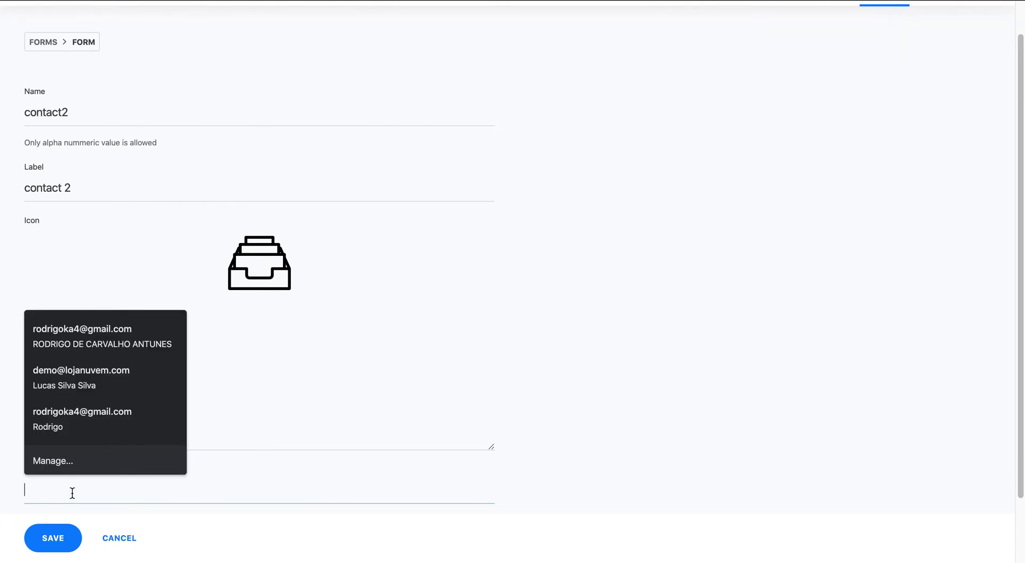
{"action": "type", "text": "sm"}
{"action": "left_click", "coordinate": [66, 516]}
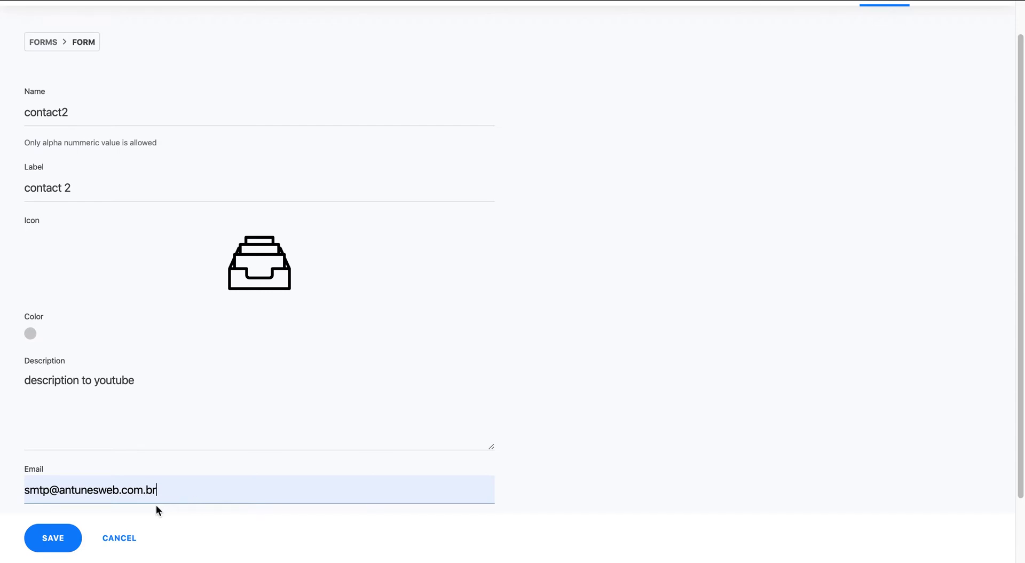
{"action": "scroll", "coordinate": [142, 299], "scroll_direction": "down", "scroll_amount": 1}
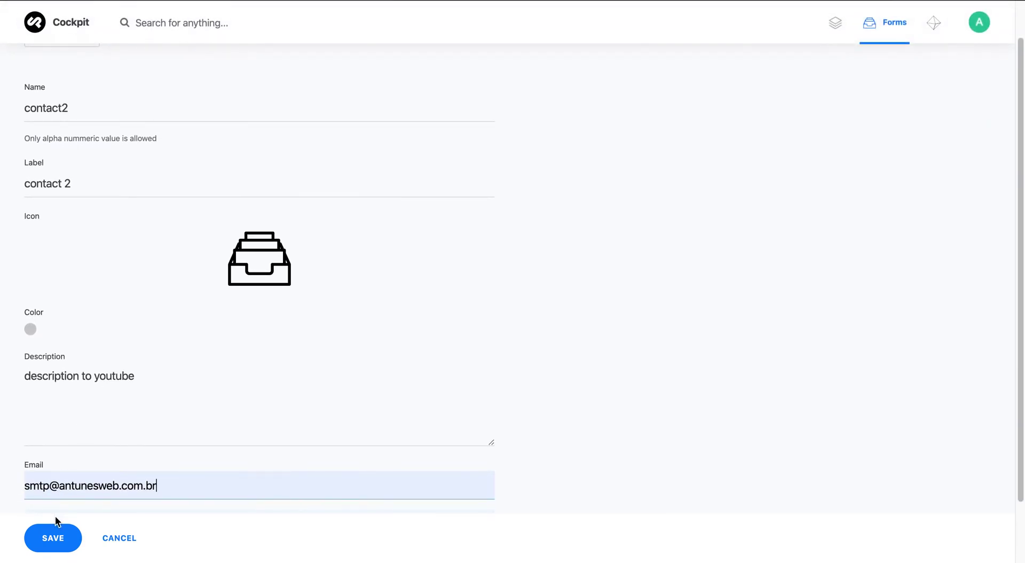
- Save the contact2 form, review its note on leaving email empty, and open the Contact 2 form
{"action": "left_click", "coordinate": [55, 535]}
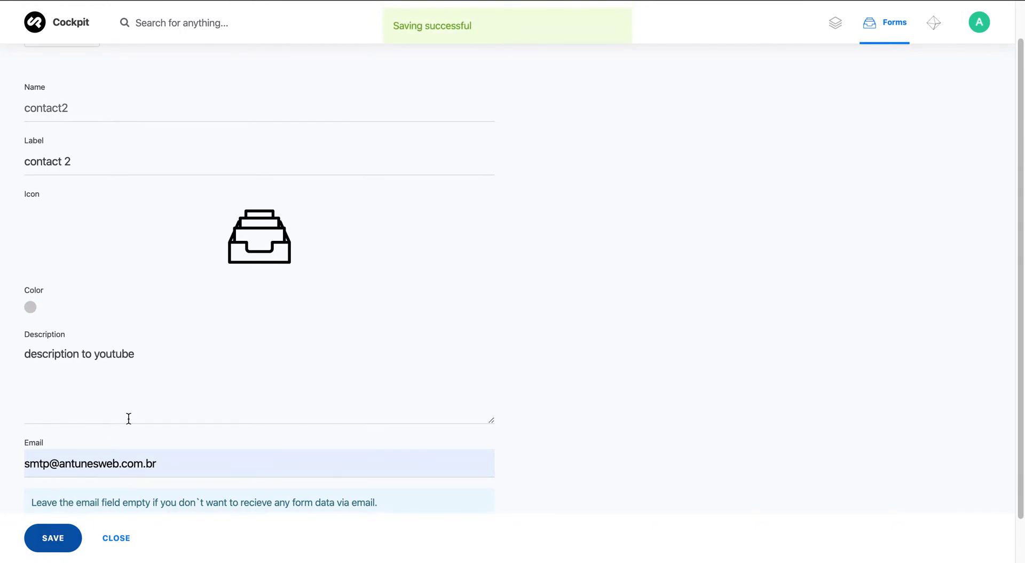
{"action": "scroll", "coordinate": [129, 418], "scroll_direction": "down", "scroll_amount": 1}
{"action": "scroll", "coordinate": [131, 421], "scroll_direction": "down", "scroll_amount": 1}
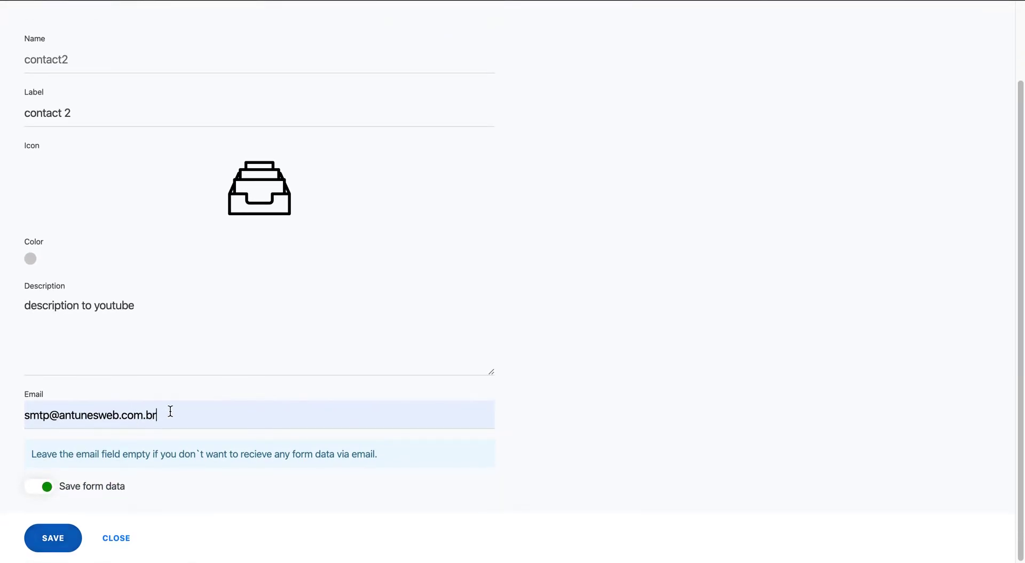
{"action": "scroll", "coordinate": [169, 304], "scroll_direction": "up", "scroll_amount": 2}
{"action": "scroll", "coordinate": [169, 311], "scroll_direction": "down", "scroll_amount": 2}
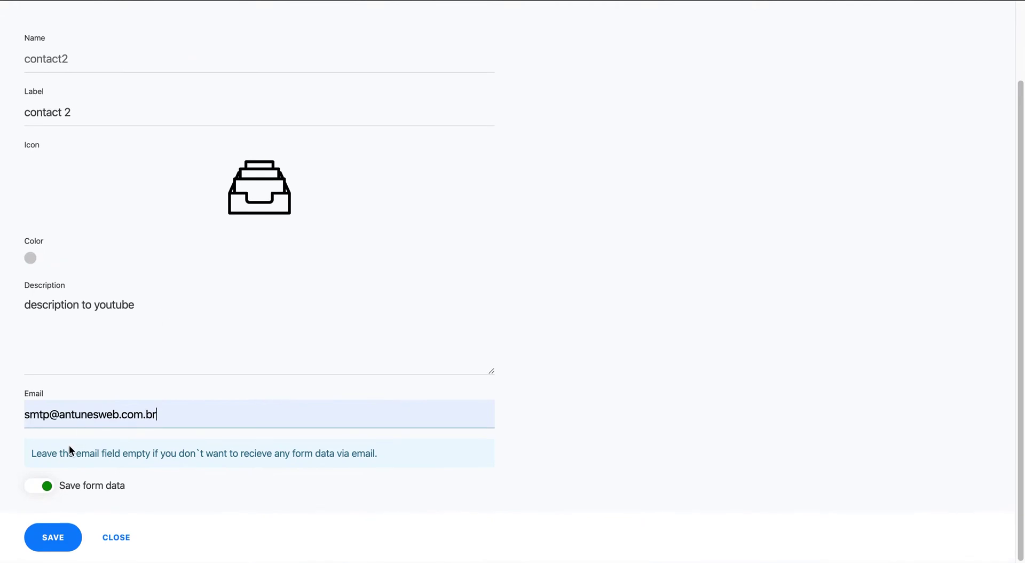
{"action": "left_click_drag", "start_coordinate": [59, 452], "coordinate": [284, 458]}
{"action": "left_click", "coordinate": [285, 458]}
{"action": "scroll", "coordinate": [327, 368], "scroll_direction": "up", "scroll_amount": 3}
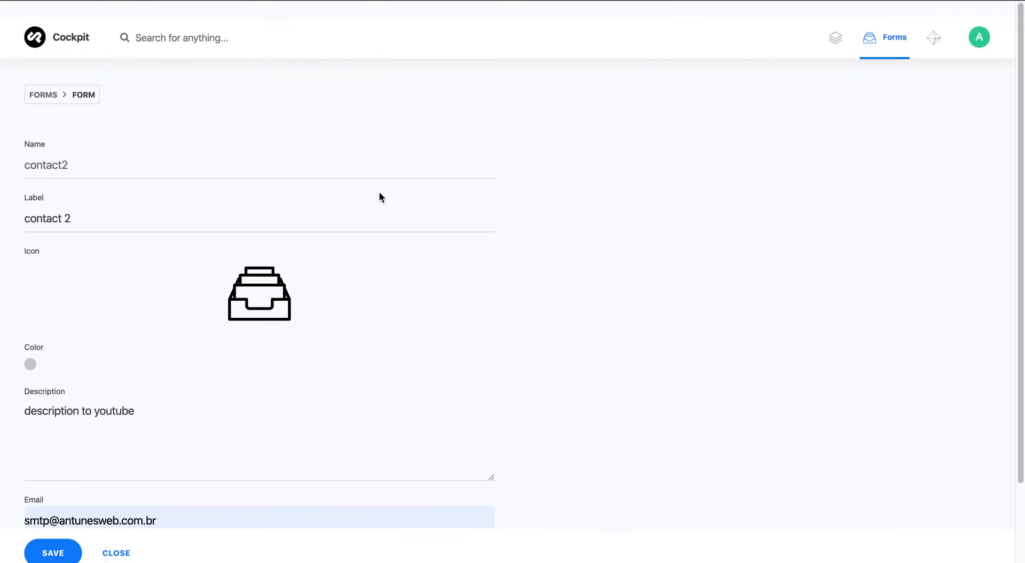
{"action": "left_click", "coordinate": [115, 539]}
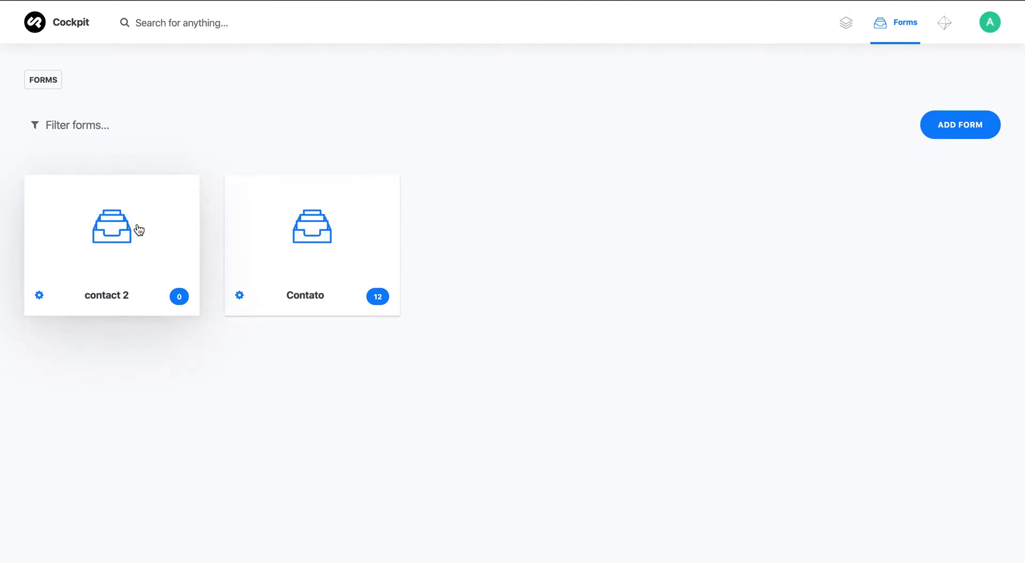
{"action": "left_click", "coordinate": [138, 228]}
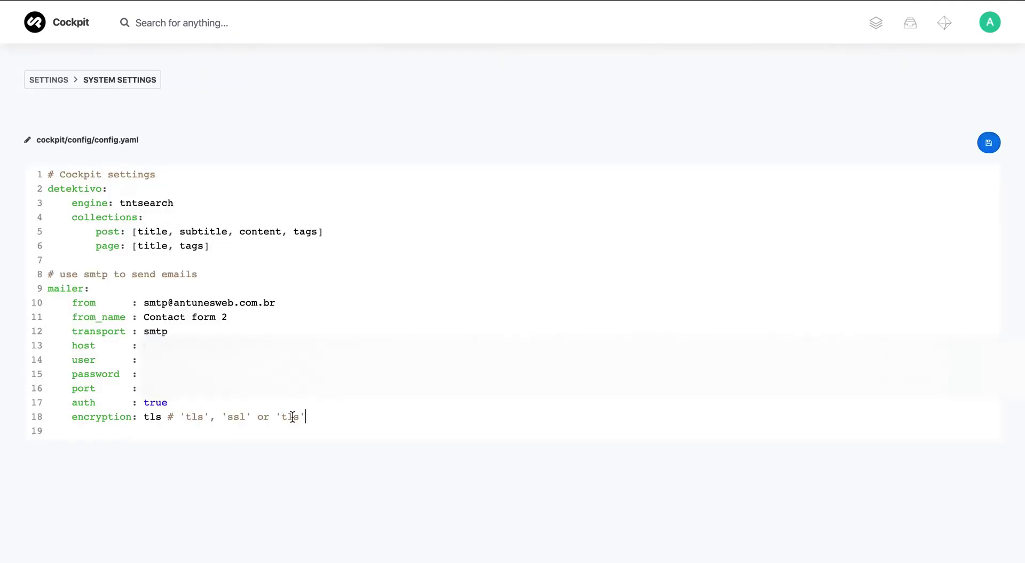
- Review the config.yaml mailer block's sender name, auth and encryption settings, then save the file
{"action": "left_click_drag", "start_coordinate": [303, 417], "coordinate": [48, 286]}
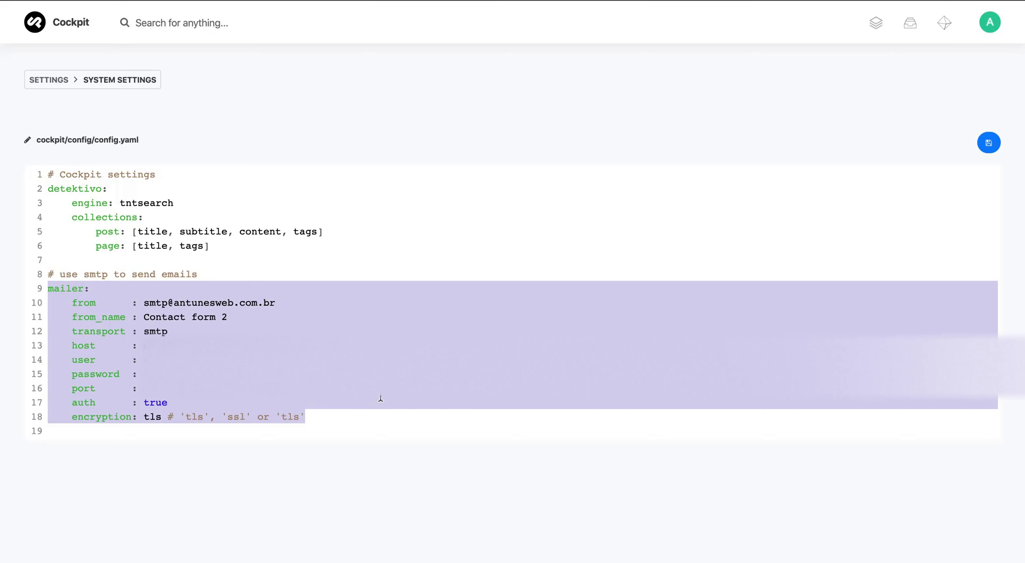
{"action": "left_click", "coordinate": [381, 398]}
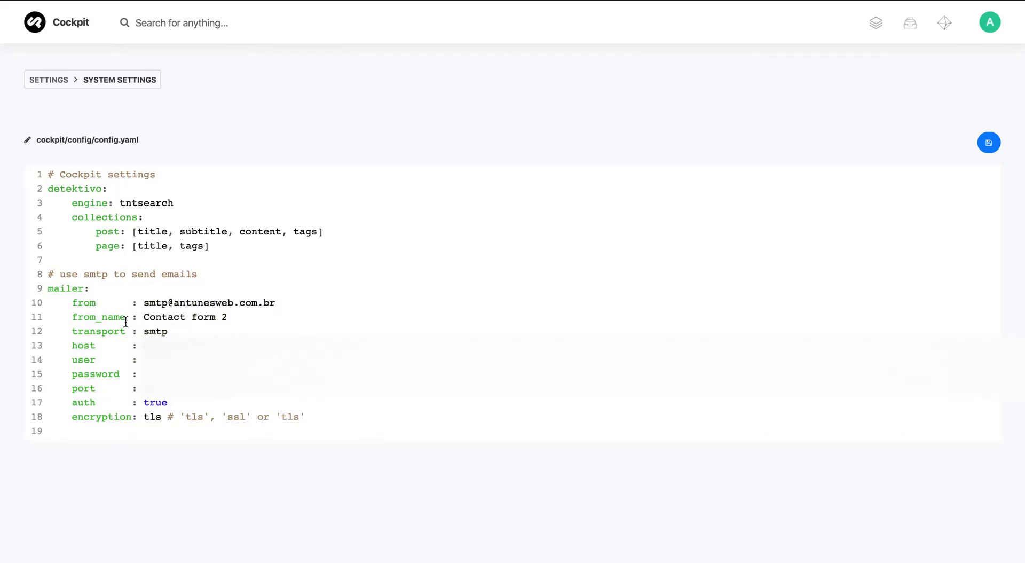
{"action": "left_click_drag", "start_coordinate": [143, 317], "coordinate": [302, 310]}
{"action": "left_click", "coordinate": [230, 319]}
{"action": "left_click", "coordinate": [301, 309]}
{"action": "left_click", "coordinate": [254, 401]}
{"action": "mouse_move", "coordinate": [307, 416]}
{"action": "left_mouse_down"}
{"action": "mouse_move", "coordinate": [166, 416]}
{"action": "mouse_move", "coordinate": [140, 401]}
{"action": "left_mouse_up"}
{"action": "left_click", "coordinate": [174, 417]}
{"action": "left_click", "coordinate": [988, 144]}
- In Postman, put the JSON body's name, email and message fields on separate indented lines
{"action": "key", "text": "ctrl+Left"}
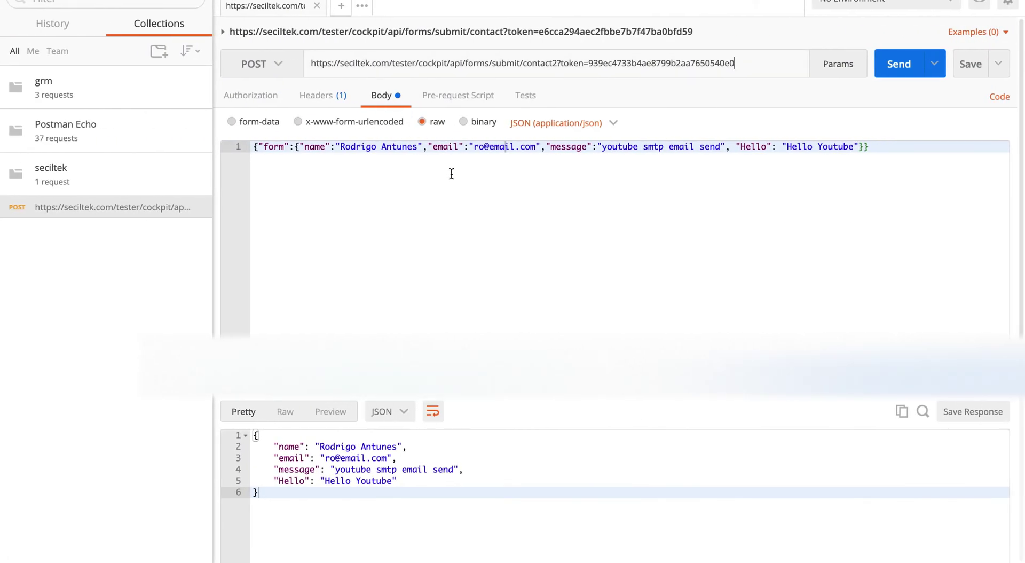
{"action": "left_click_drag", "start_coordinate": [253, 146], "coordinate": [743, 146]}
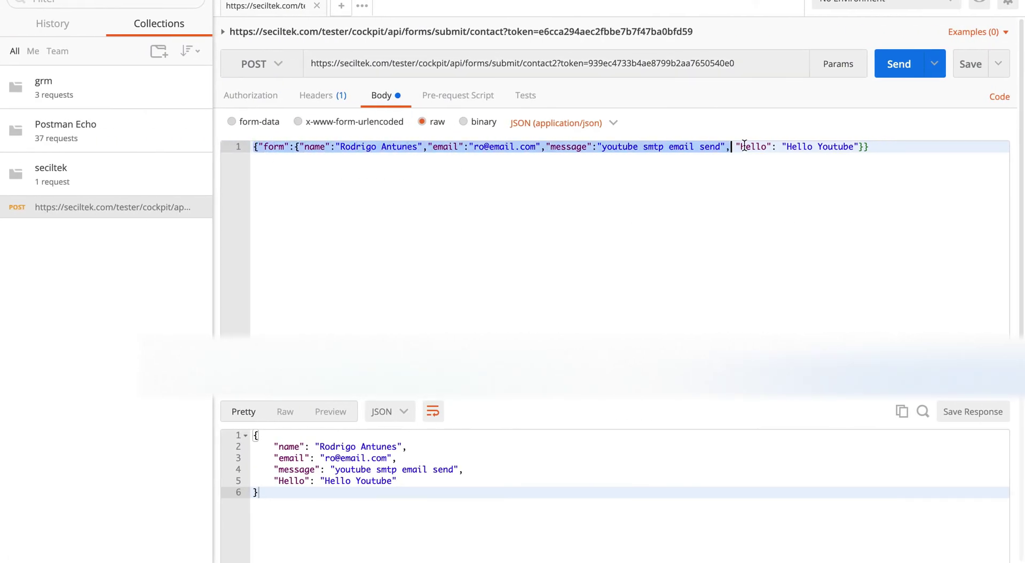
{"action": "left_click", "coordinate": [869, 146]}
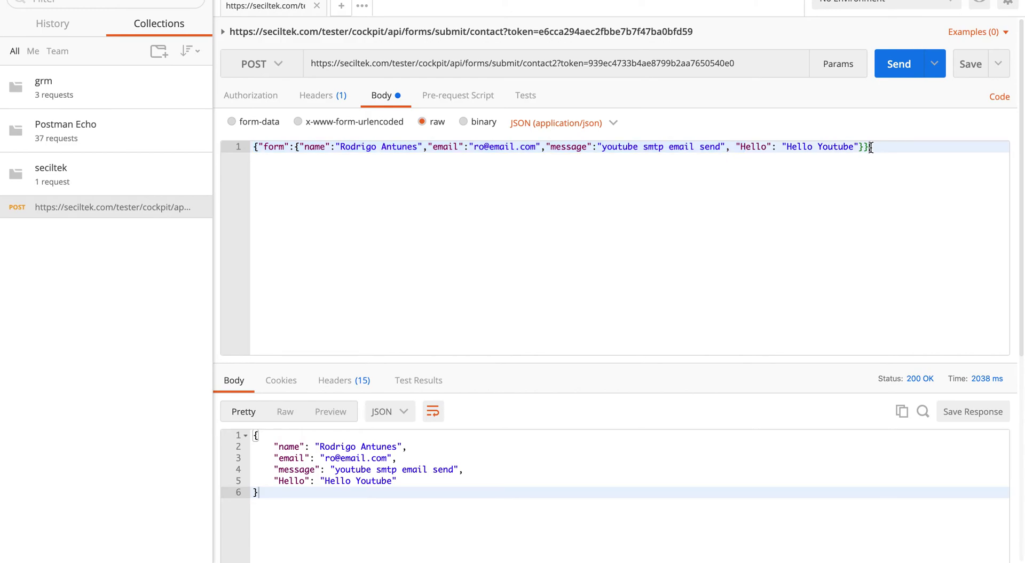
{"action": "left_click", "coordinate": [298, 147]}
{"action": "key", "text": "Return"}
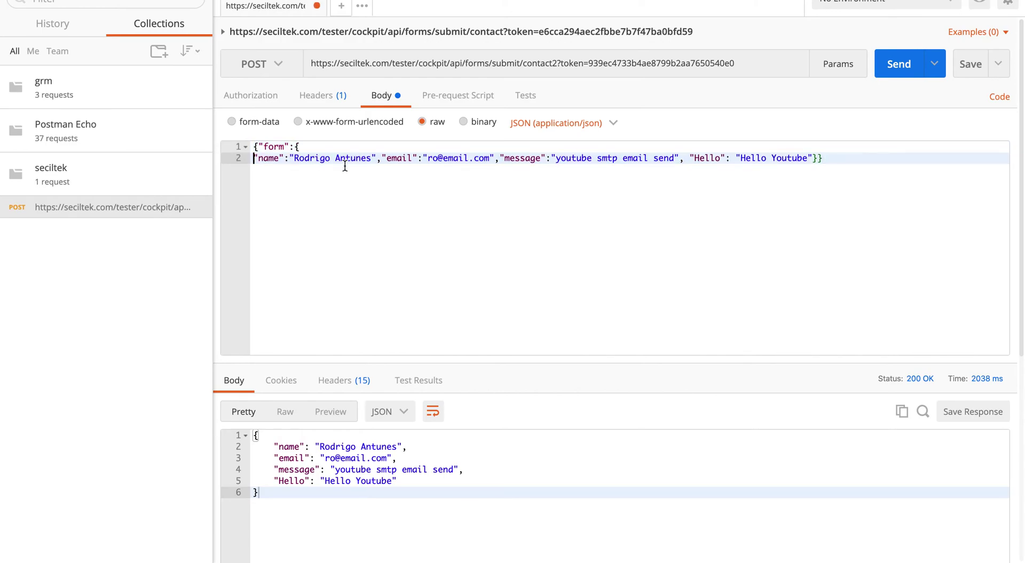
{"action": "key", "text": "Tab"}
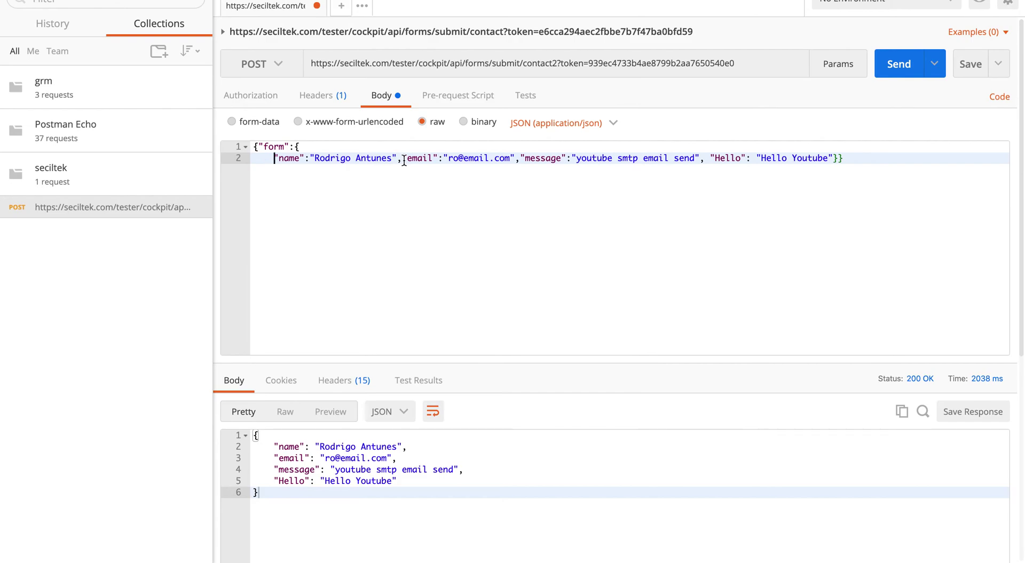
{"action": "left_click", "coordinate": [404, 159]}
{"action": "key", "text": "Return"}
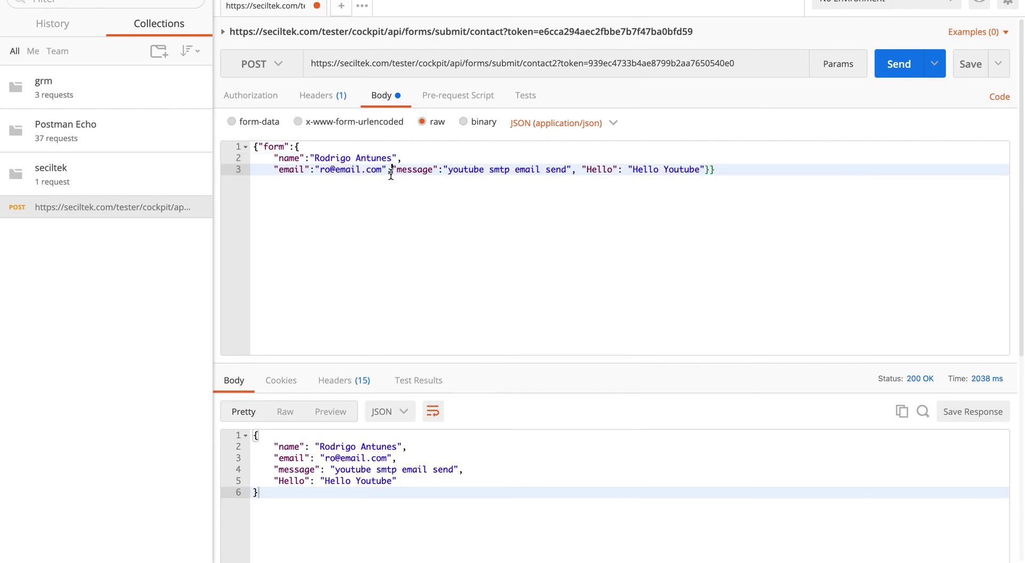
{"action": "left_click", "coordinate": [391, 170]}
{"action": "key", "text": "Return"}
{"action": "key", "text": "Tab"}
- Move the Hello field, the final closing brace and the form key onto their own lines
{"action": "left_click", "coordinate": [458, 182]}
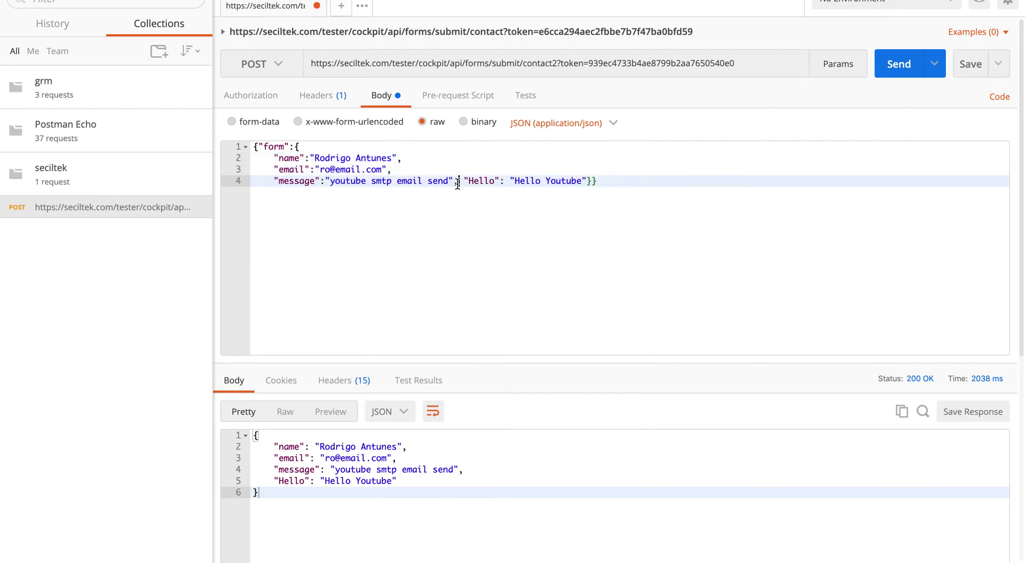
{"action": "key", "text": "Return"}
{"action": "key", "text": "Tab"}
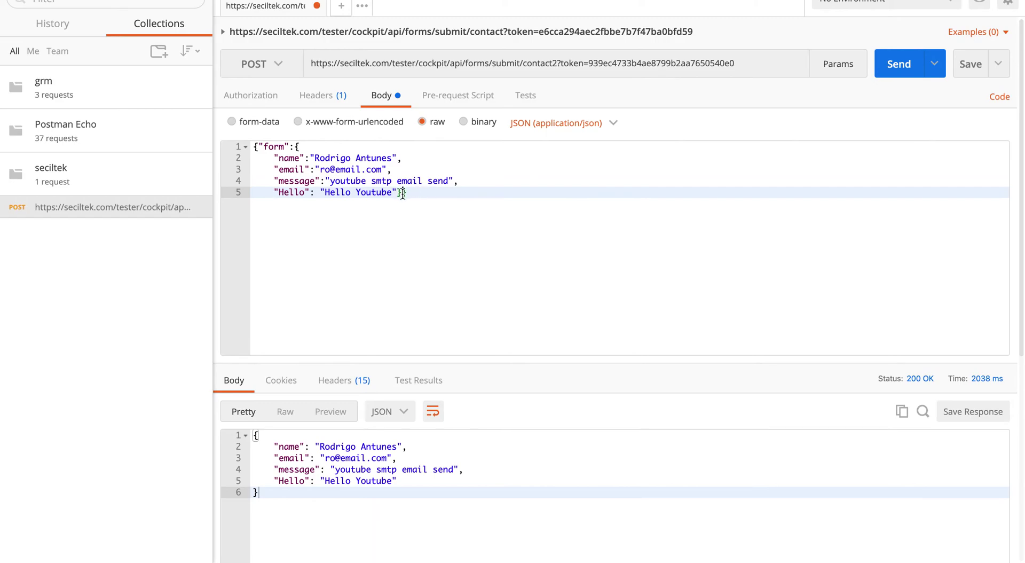
{"action": "left_click", "coordinate": [401, 192]}
{"action": "key", "text": "Return"}
{"action": "key", "text": "BackSpace"}
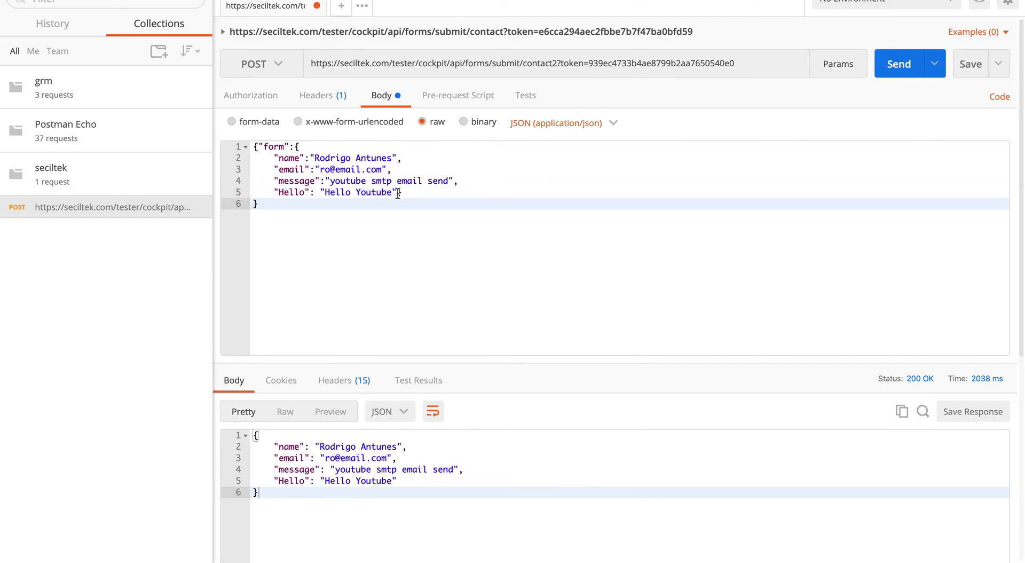
{"action": "left_click", "coordinate": [397, 192]}
{"action": "key", "text": "Return"}
{"action": "key", "text": "ctrl+z"}
{"action": "left_click", "coordinate": [415, 193]}
{"action": "left_click", "coordinate": [258, 145]}
{"action": "key", "text": "Return"}
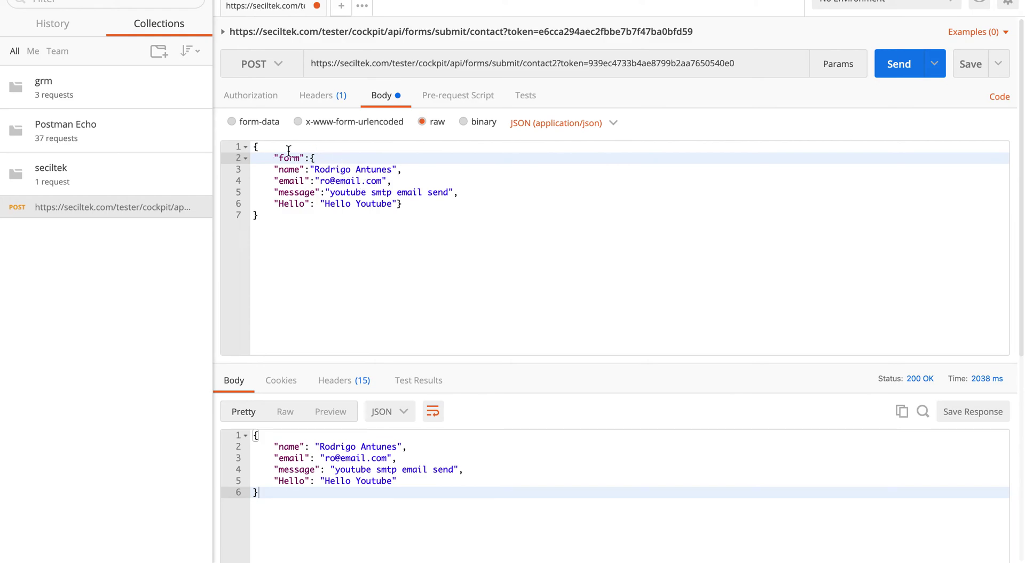
- Add "Teste Youtube":"teste" on a new line after the "Hello Youtube" field in the form object
{"action": "left_click_drag", "start_coordinate": [277, 158], "coordinate": [302, 158]}
{"action": "left_click", "coordinate": [311, 158]}
{"action": "left_click", "coordinate": [396, 203]}
{"action": "type", "text": ","}
{"action": "key", "text": "Return"}
{"action": "type", "text": "\""}
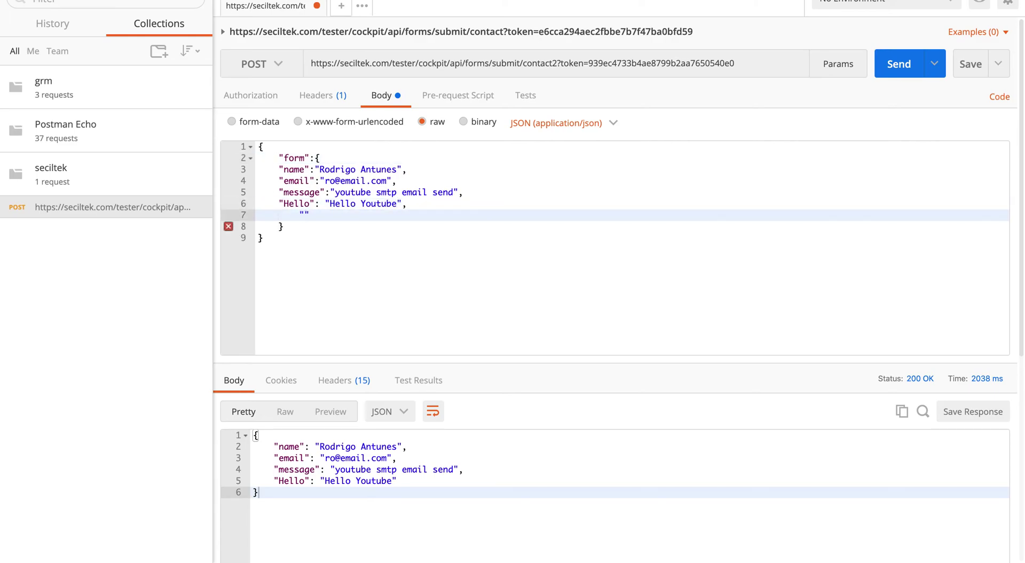
{"action": "type", "text": ":\""}
{"action": "key", "text": "Left"}
{"action": "key", "text": "Left"}
{"action": "key", "text": "Left"}
{"action": "type", "text": "Teste "}
{"action": "type", "text": "Youtube"}
{"action": "key", "text": "Right"}
{"action": "key", "text": "Right"}
{"action": "key", "text": "Right"}
{"action": "type", "text": "teste"}
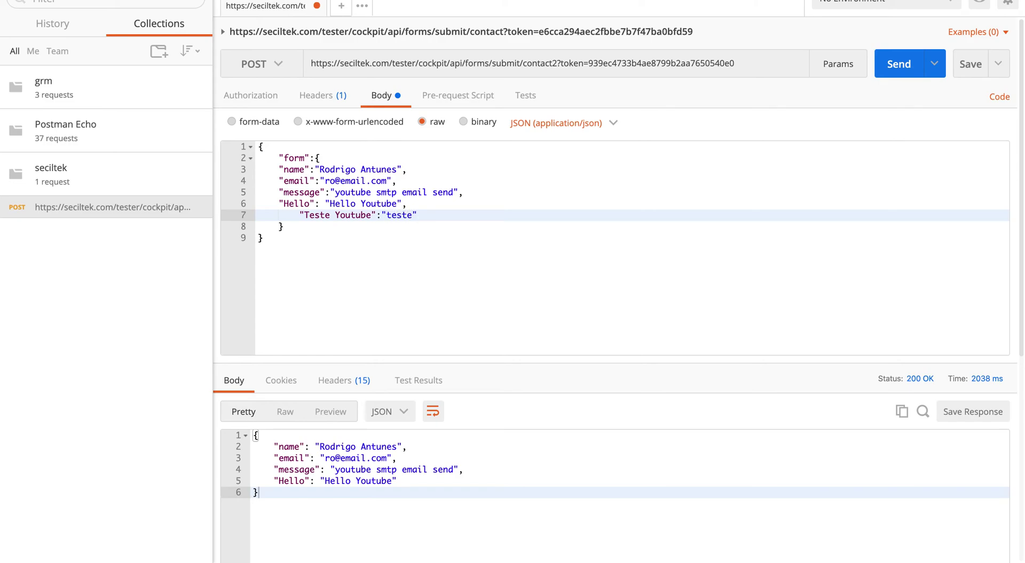
{"action": "left_click", "coordinate": [300, 215]}
{"action": "key", "text": "BackSpace"}
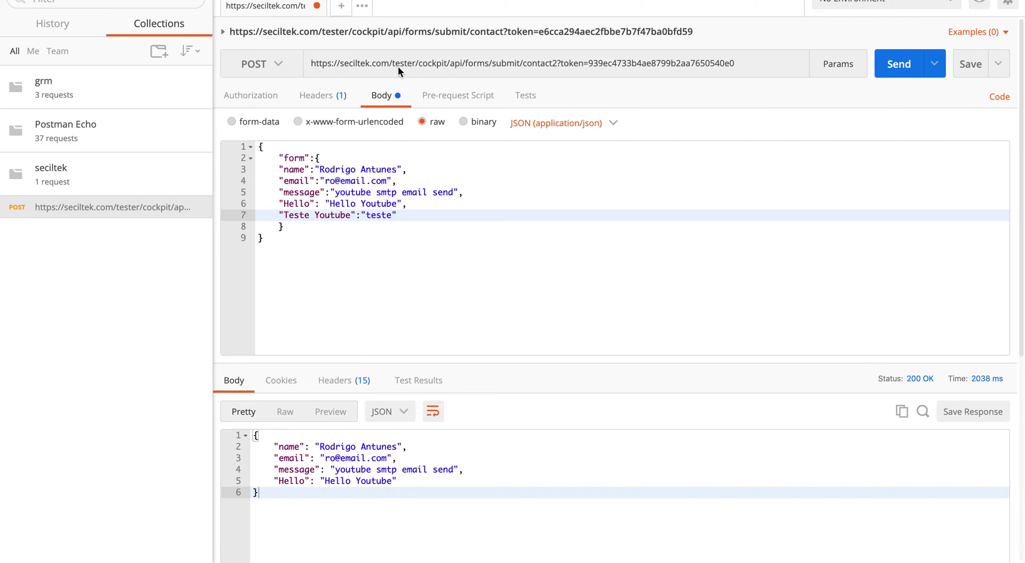
- Check that the request URL targets the api forms/submit/contact2 endpoint
{"action": "left_click_drag", "start_coordinate": [447, 63], "coordinate": [307, 63]}
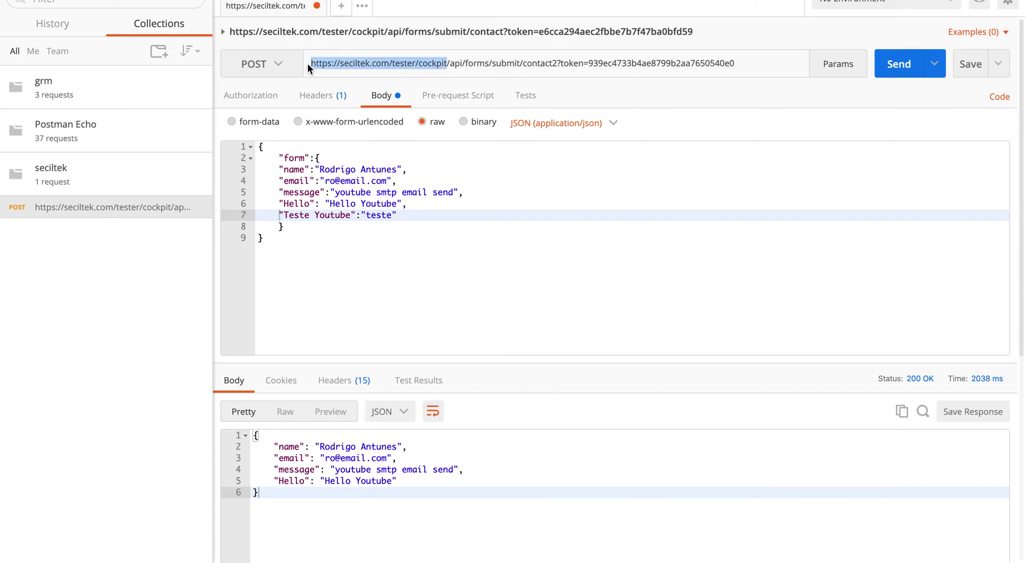
{"action": "double_click", "coordinate": [452, 65]}
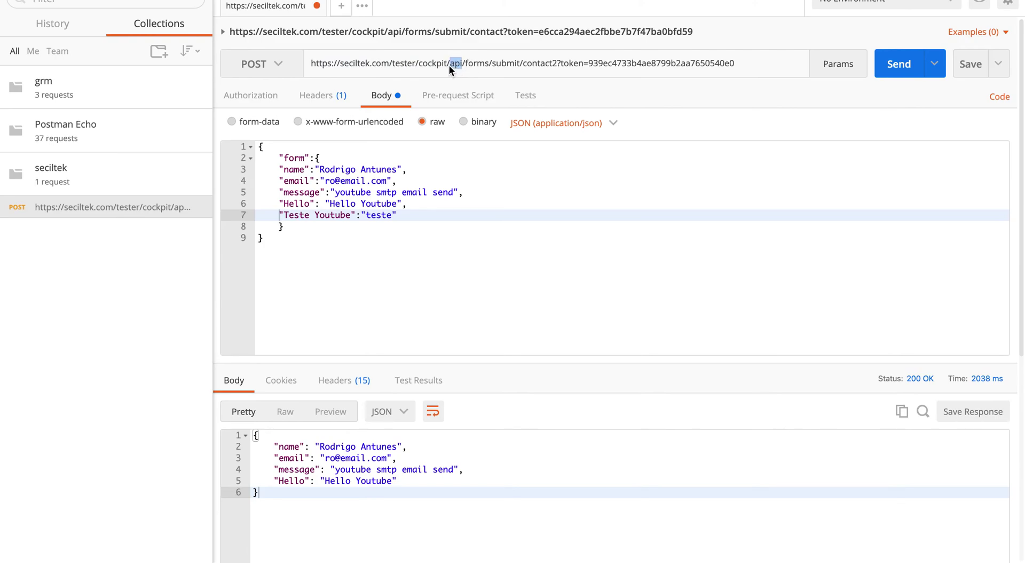
{"action": "left_click_drag", "start_coordinate": [450, 65], "coordinate": [328, 65]}
{"action": "double_click", "coordinate": [454, 64]}
{"action": "double_click", "coordinate": [546, 66]}
- Send the POST request and inspect the 200 OK JSON response body
{"action": "left_click", "coordinate": [897, 74]}
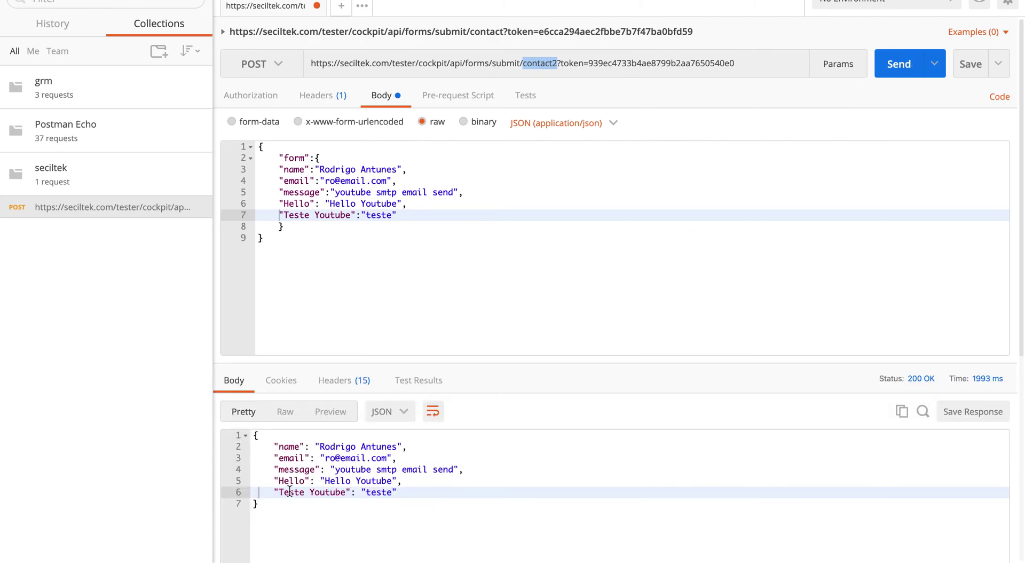
{"action": "mouse_move", "coordinate": [275, 505]}
{"action": "left_mouse_down"}
{"action": "mouse_move", "coordinate": [255, 436]}
{"action": "mouse_move", "coordinate": [273, 503]}
{"action": "left_mouse_up"}
{"action": "left_click", "coordinate": [272, 437]}
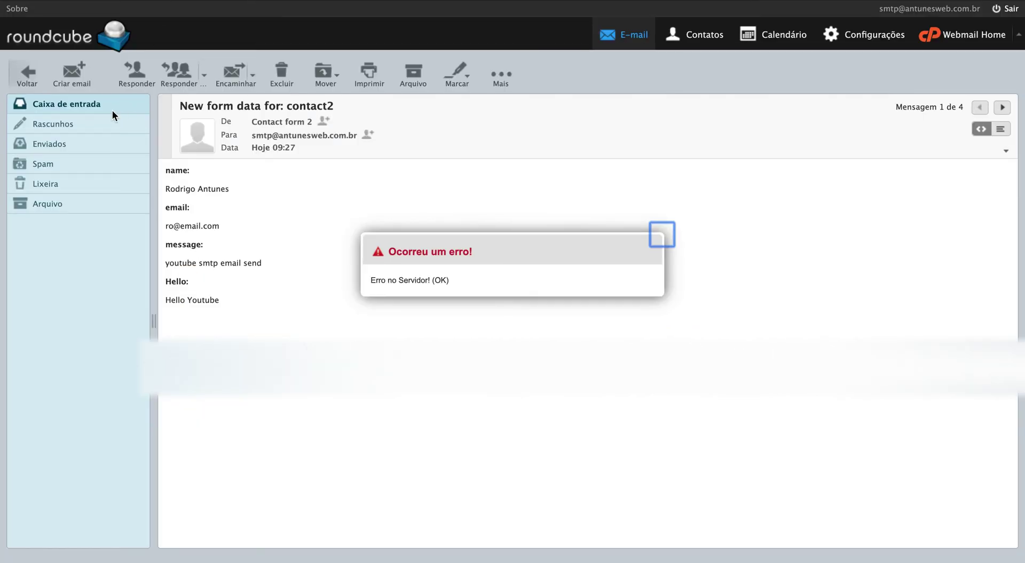
- Close the 'Ocorreu um erro!' popup and go back to the Caixa de entrada inbox
{"action": "left_click", "coordinate": [662, 233]}
{"action": "left_click", "coordinate": [91, 106]}
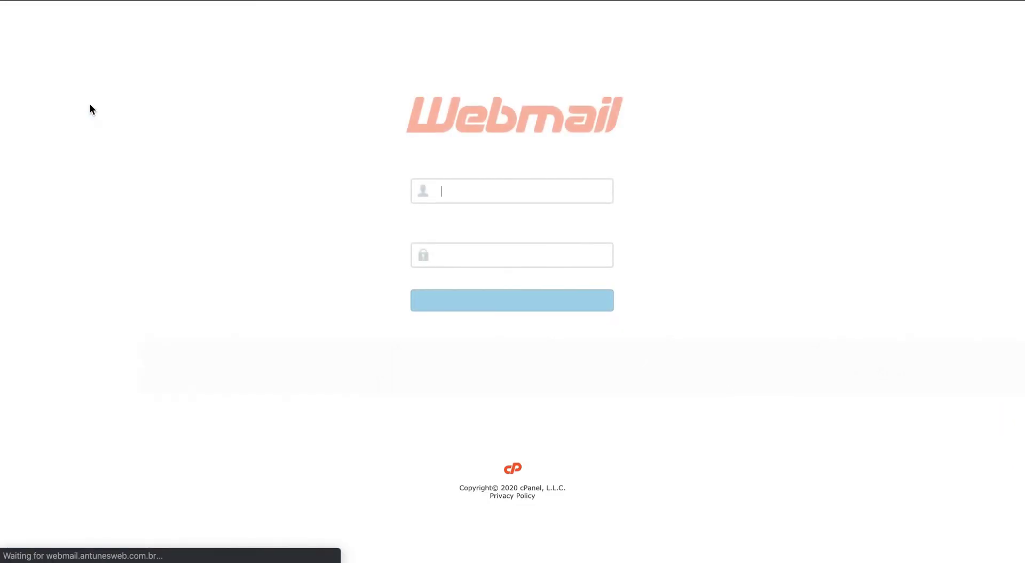